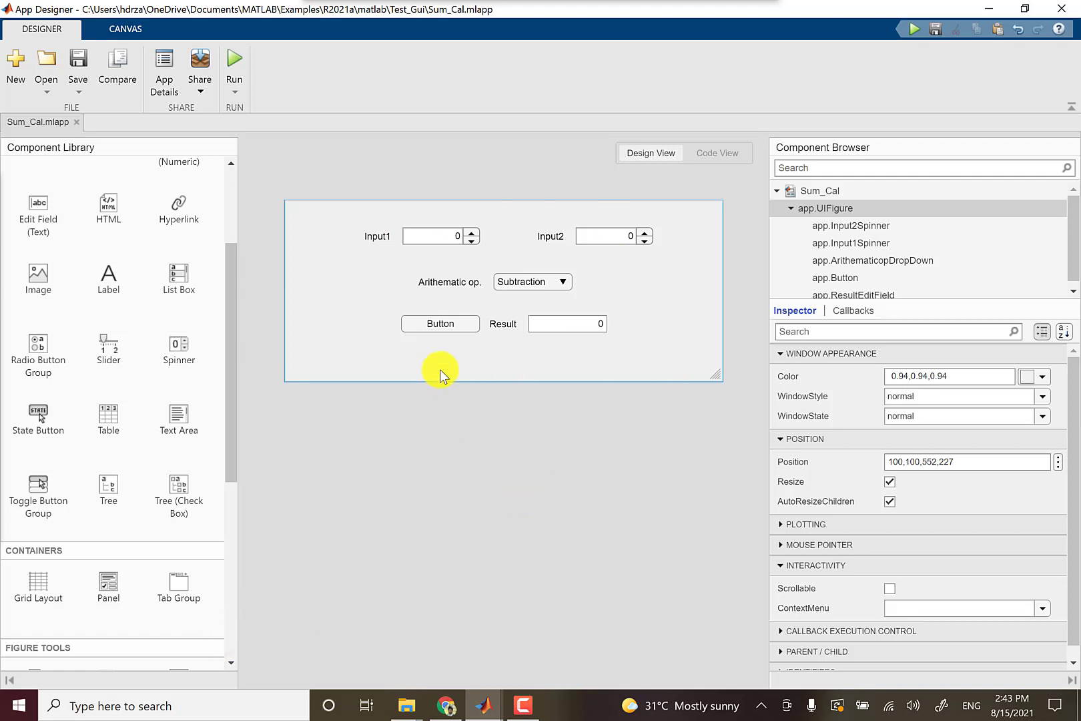
Show the sharing options for Sum_Cal.mlapp from the Designer tab's Share menu.
click(204, 92)
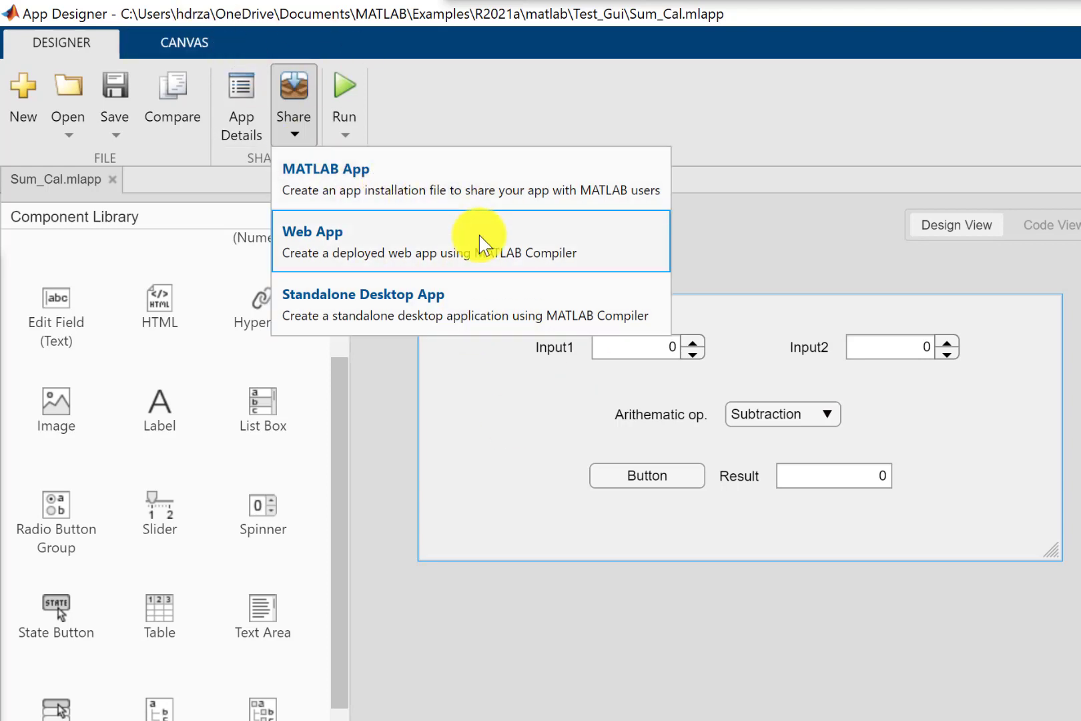
Open Package App as a MATLAB App and rename the app from Sum_Cal to Calculator.
click(393, 176)
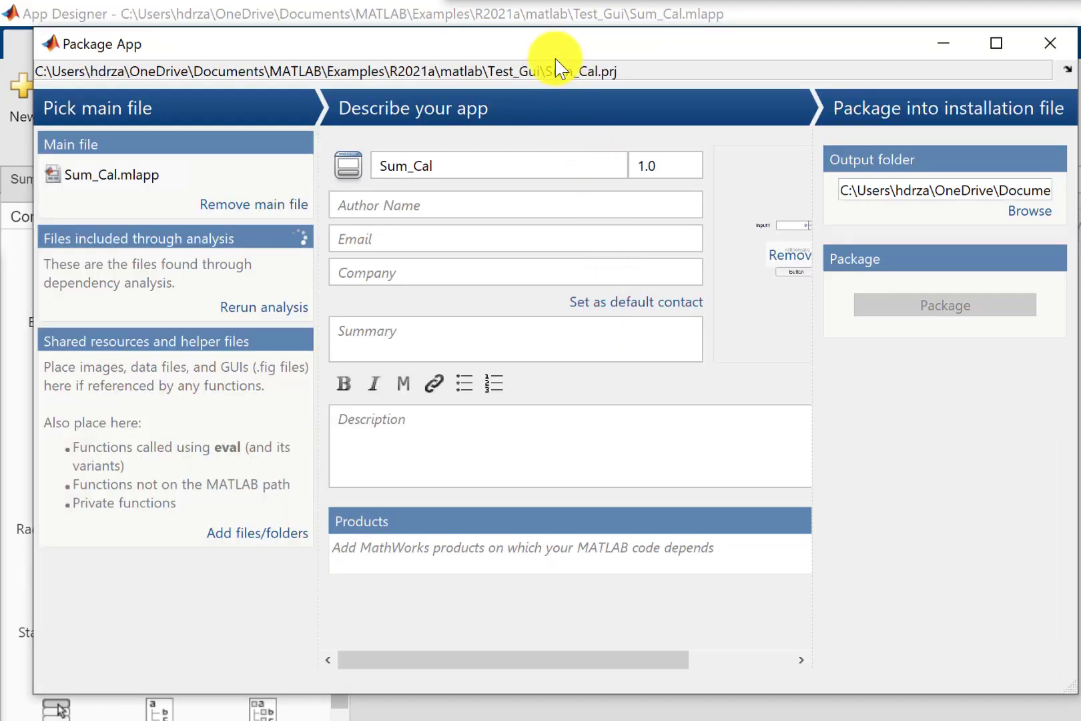
double_click(562, 48)
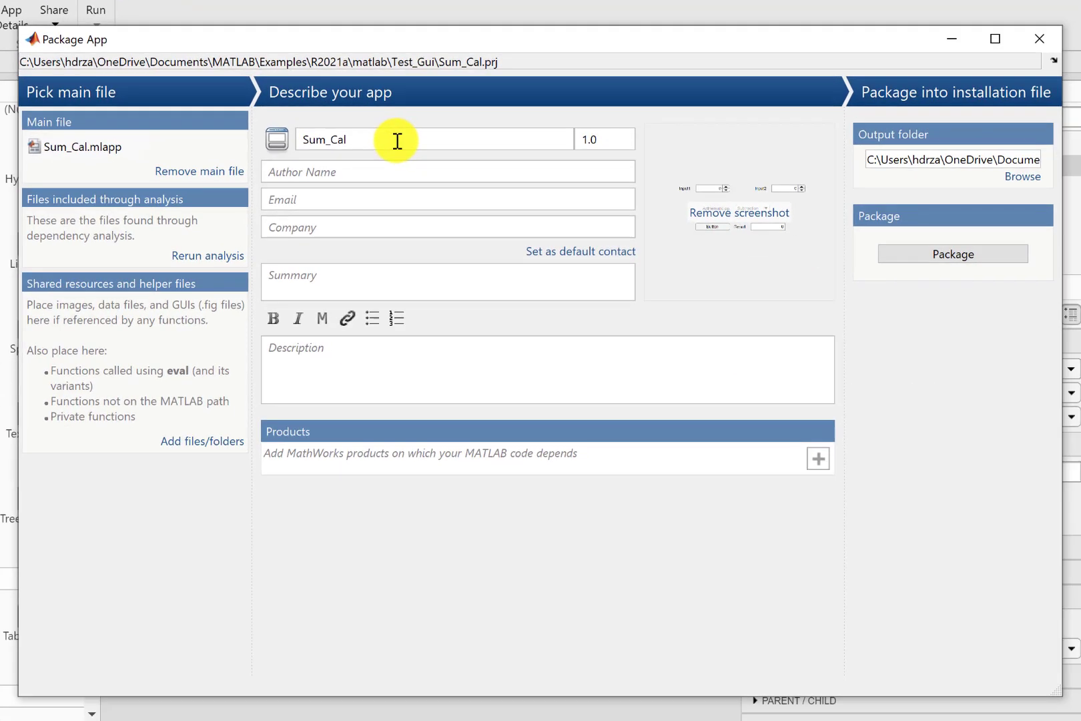
double_click(707, 275)
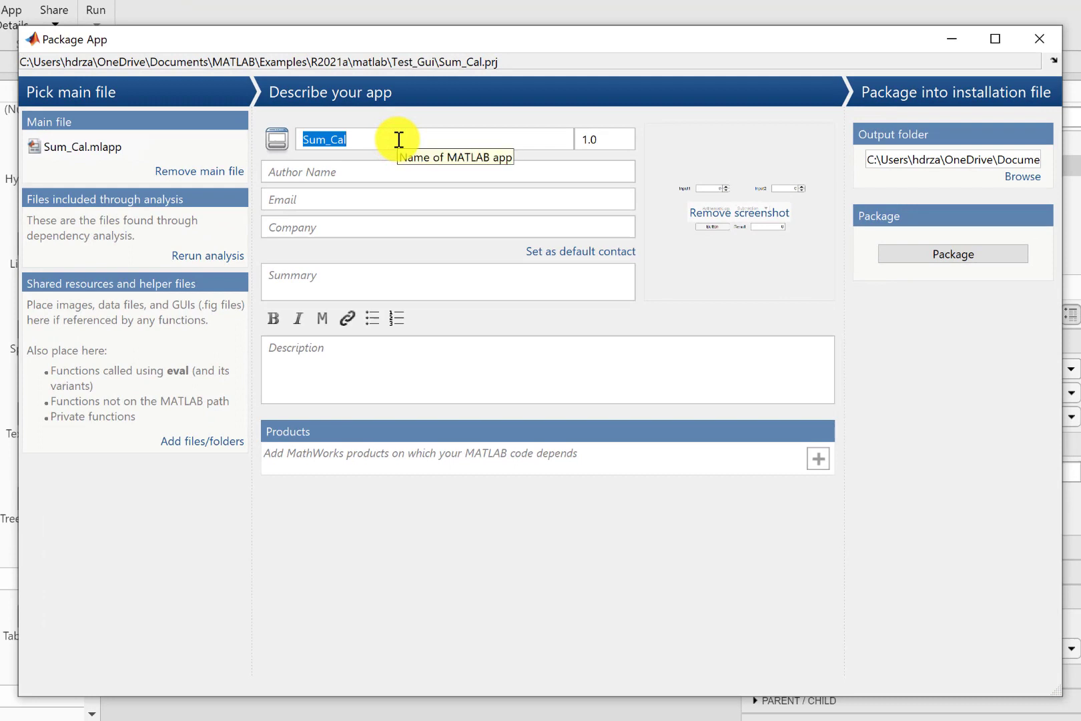
text(Calcu)
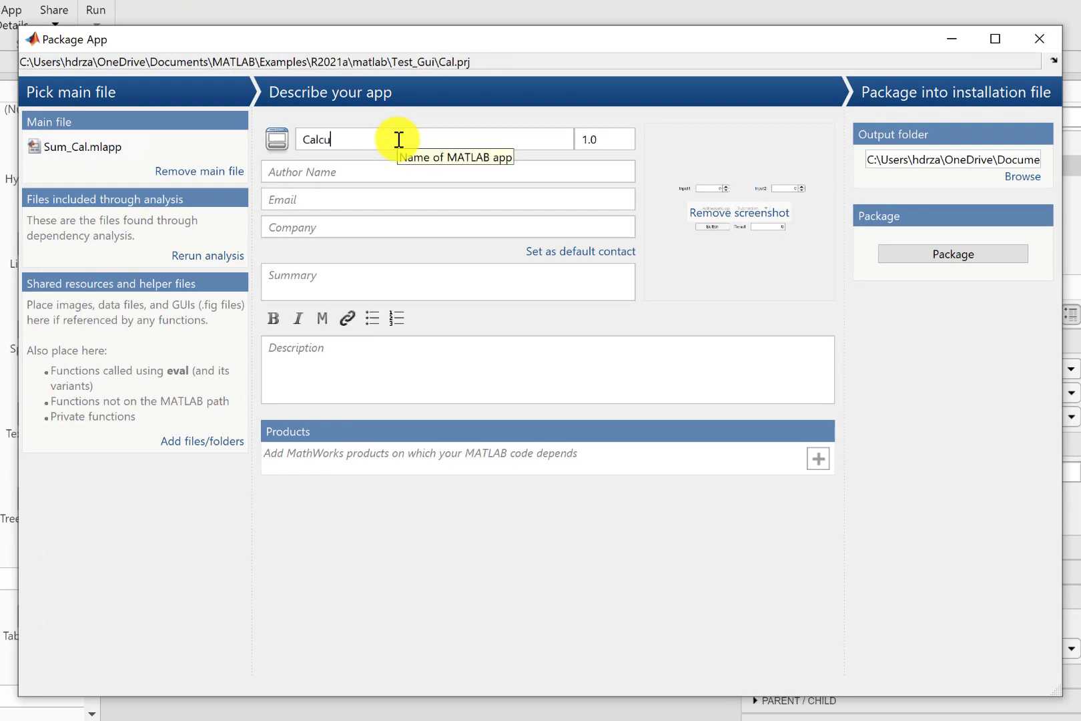
text(lator)
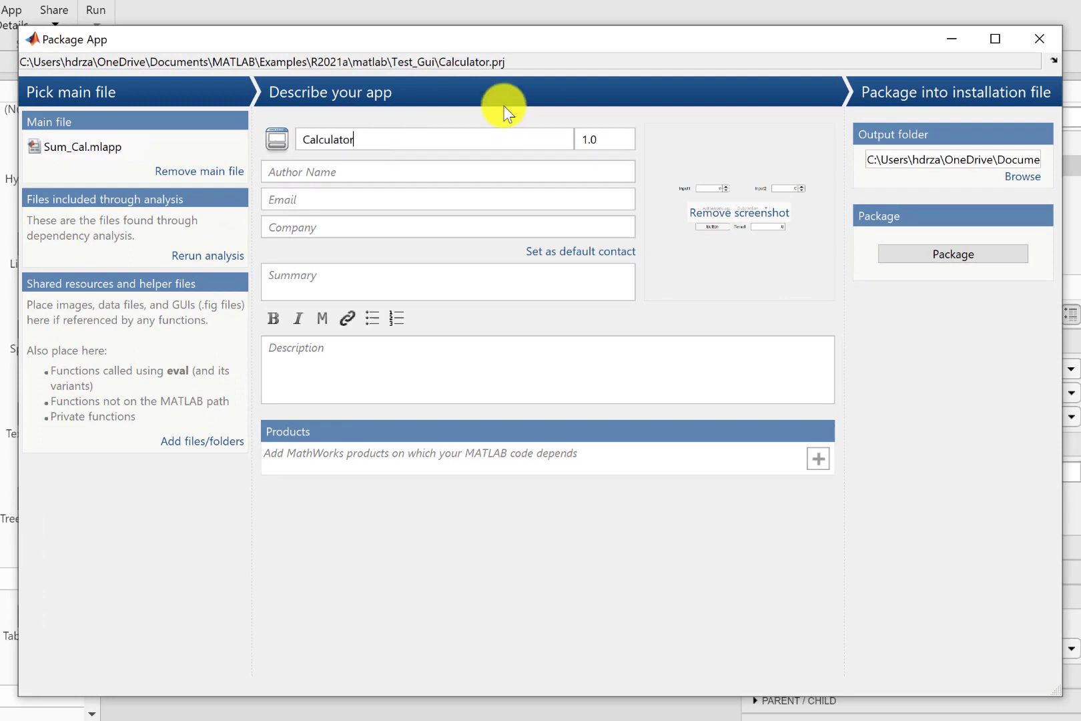
click(603, 136)
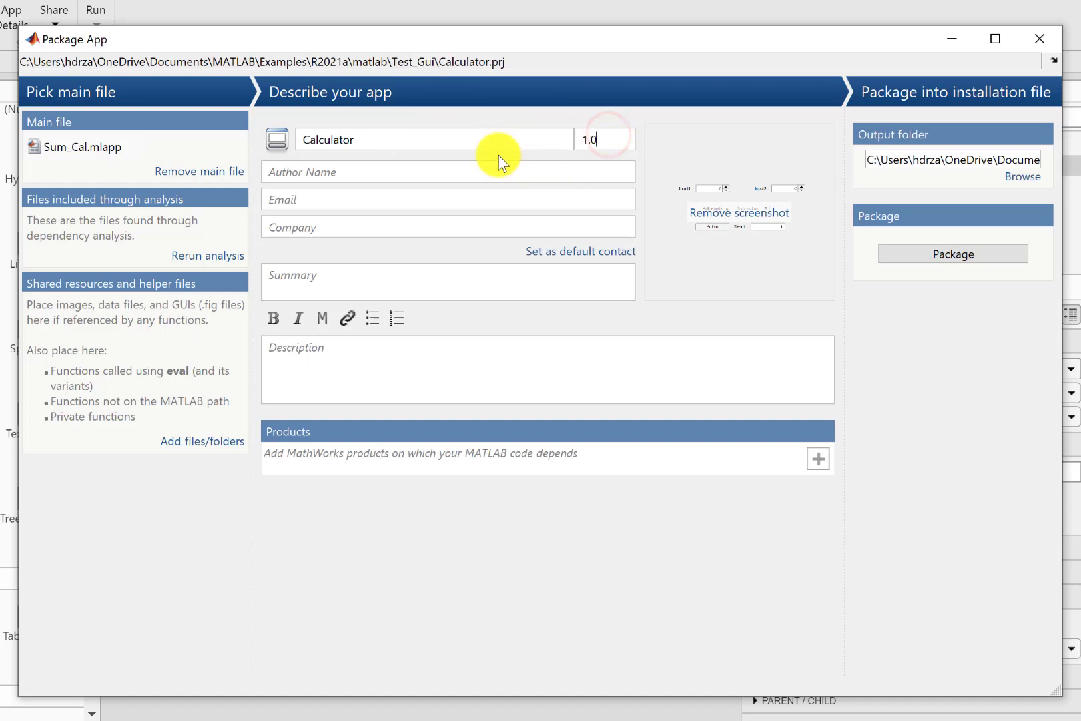
Enter the author's name, e-mail address and company UET Peshawar.
click(428, 171)
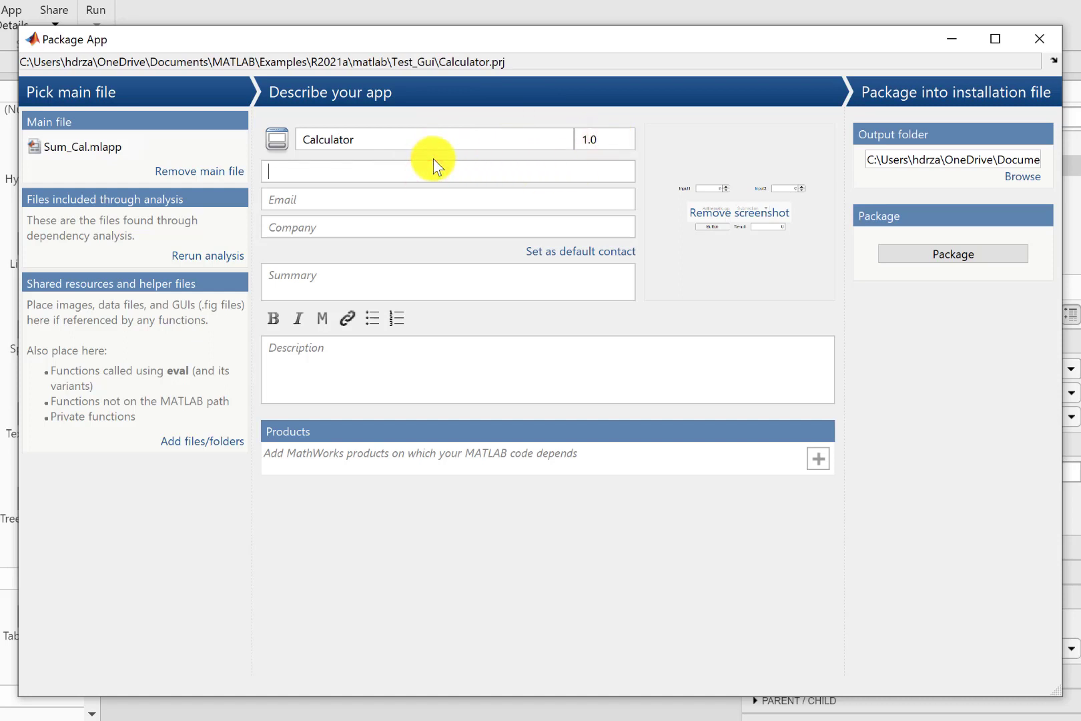
text(Haider Zaman)
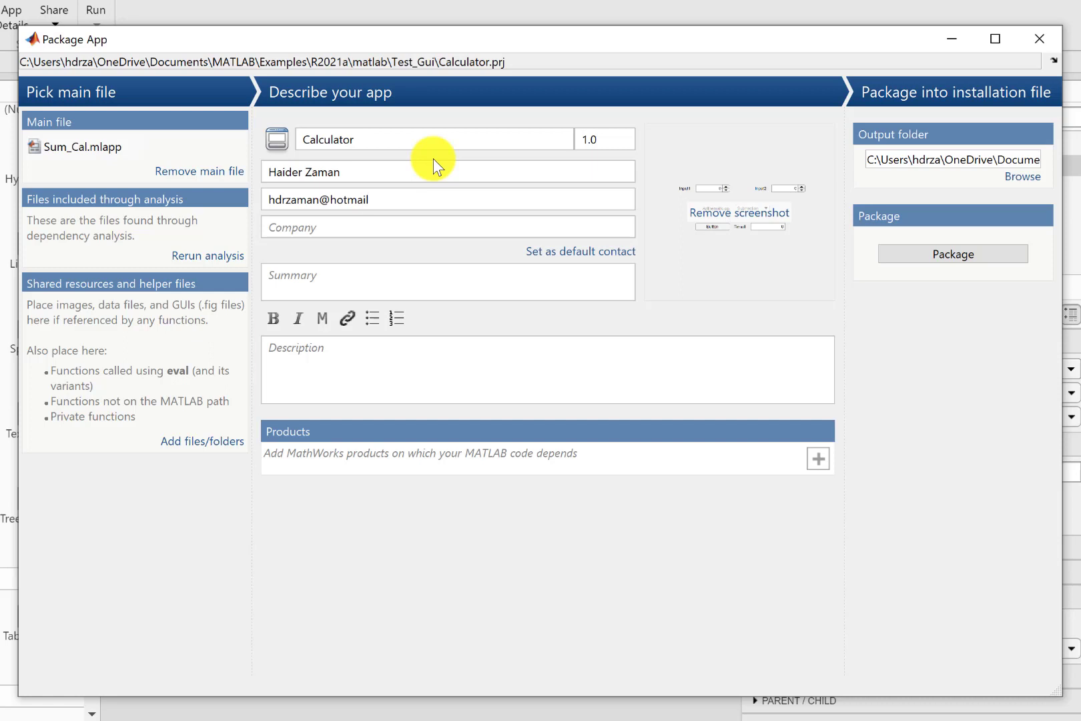
text(om)
key(Tab)
click(413, 273)
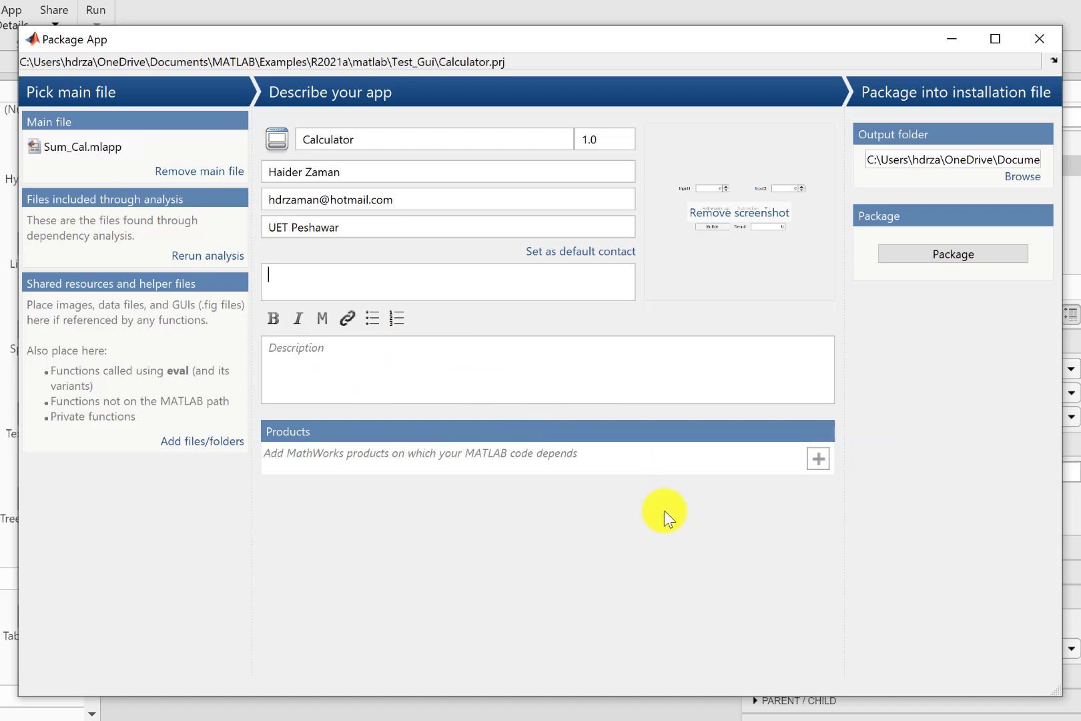
Add MATLAB as the required product in the Products list.
click(818, 459)
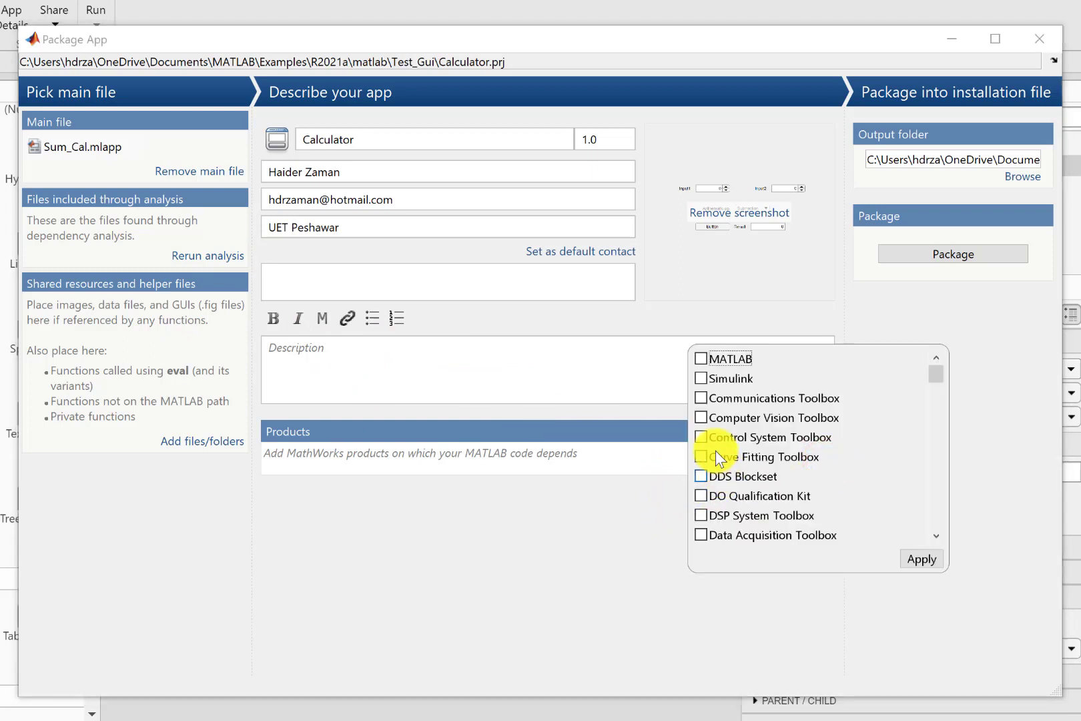
scroll(800, 477, down, 2)
scroll(805, 480, down, 3)
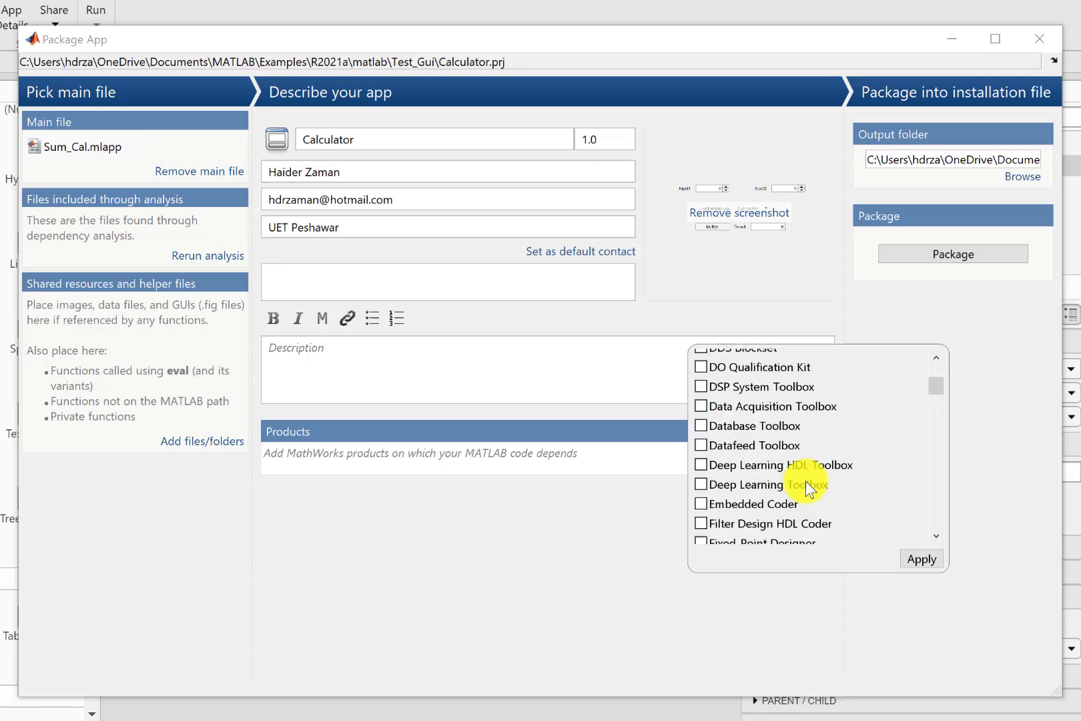
scroll(807, 485, down, 9)
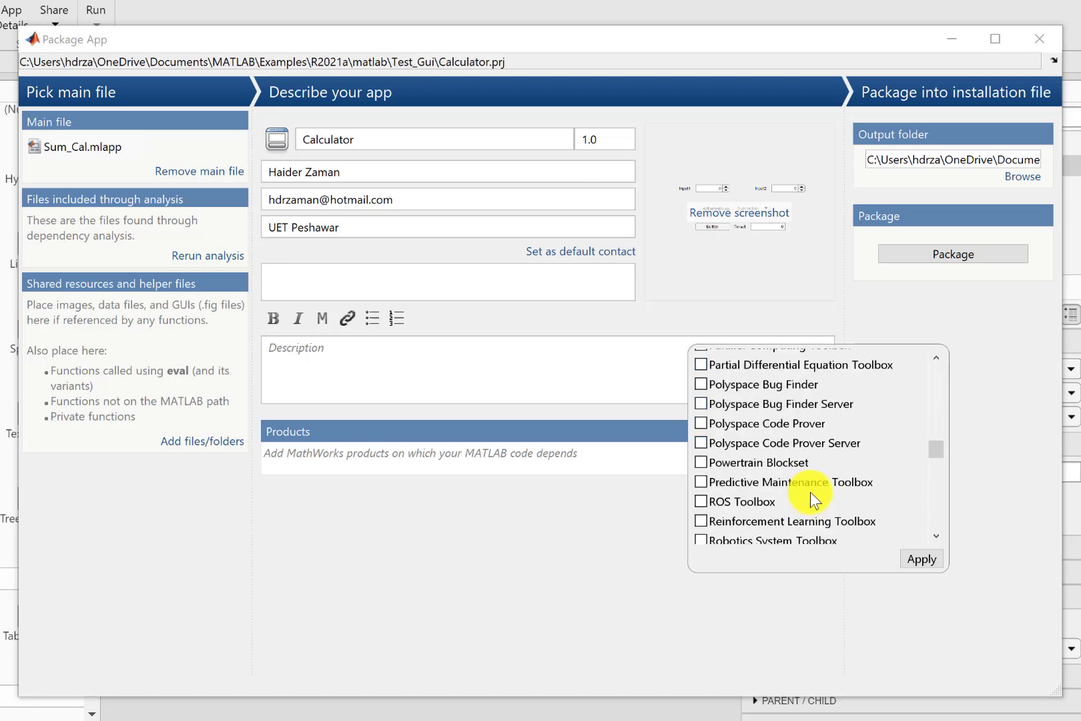
scroll(809, 492, up, 2)
scroll(810, 491, up, 12)
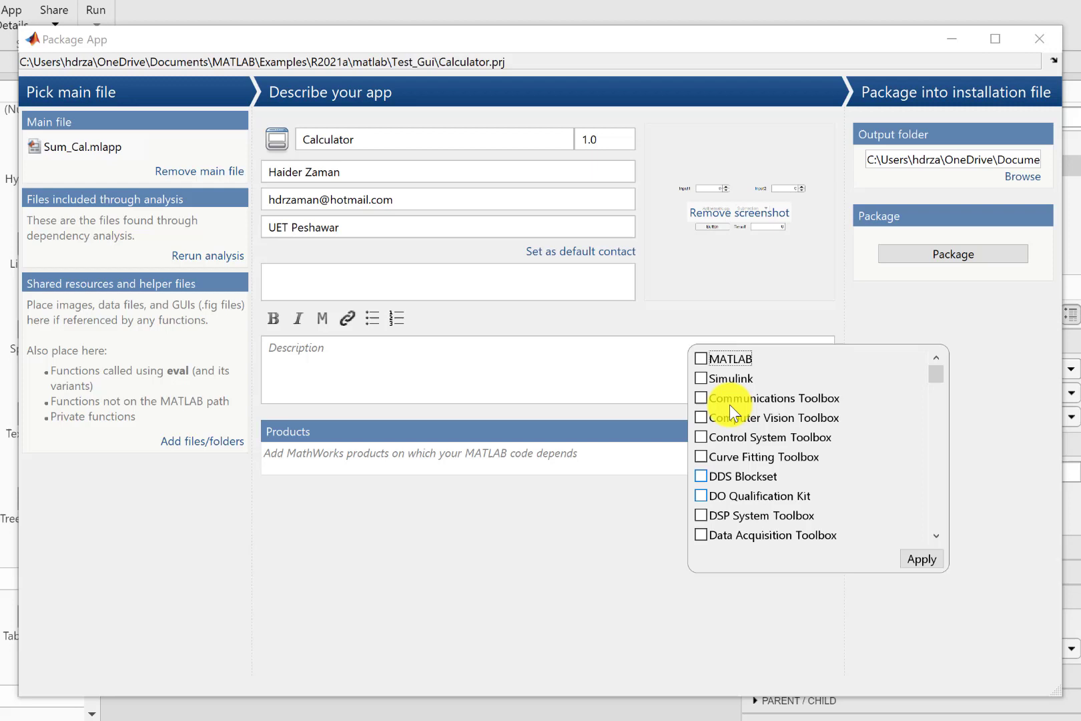
click(921, 560)
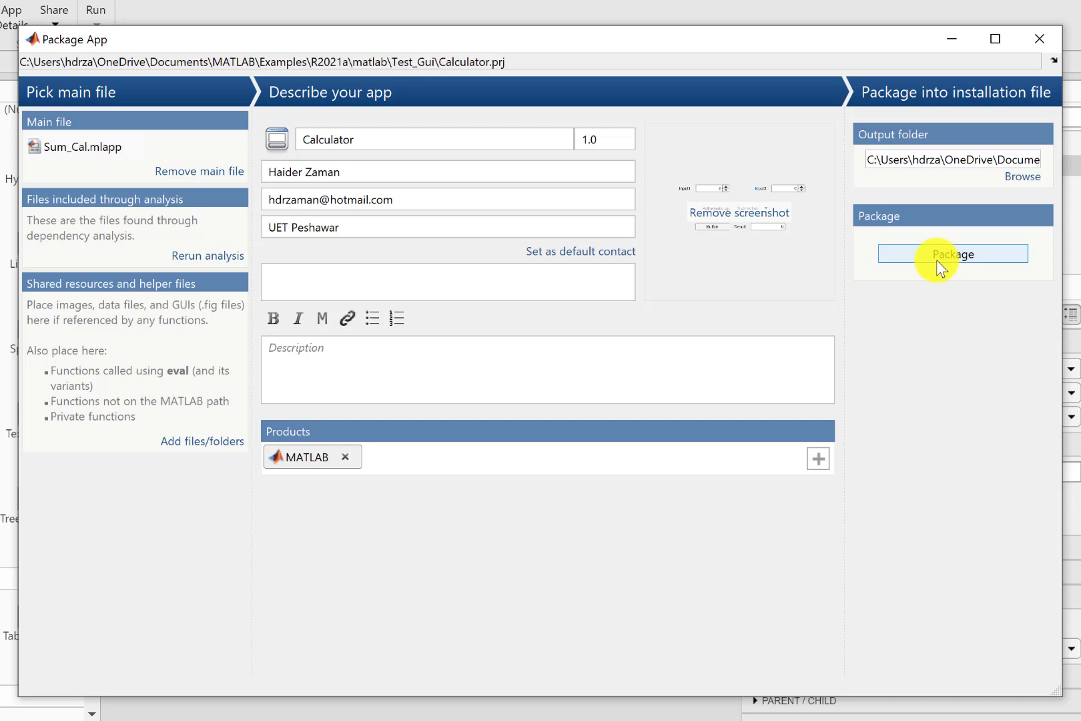
Package Calculator into an installer in the default output folder and open that folder.
click(1023, 178)
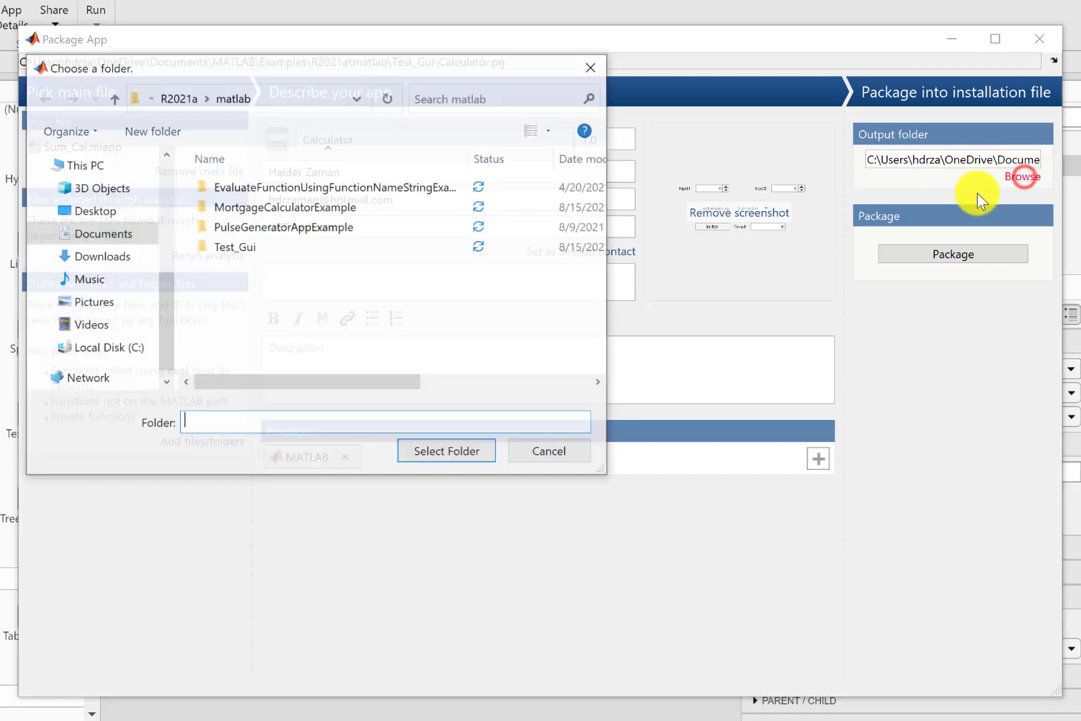
click(554, 454)
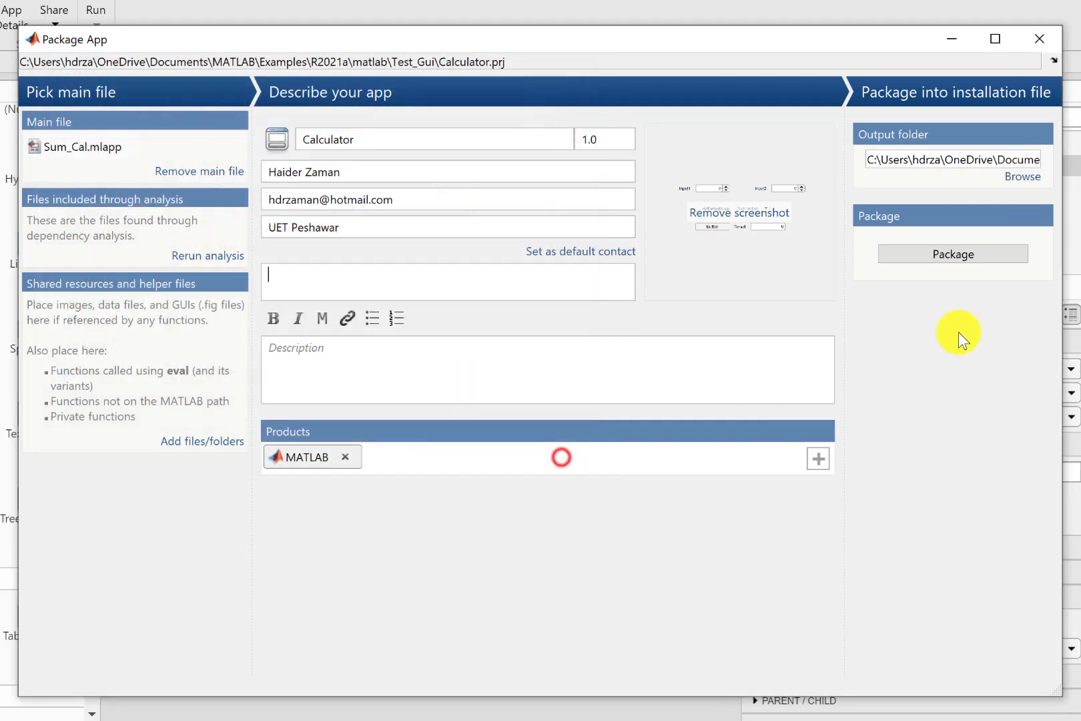
click(952, 252)
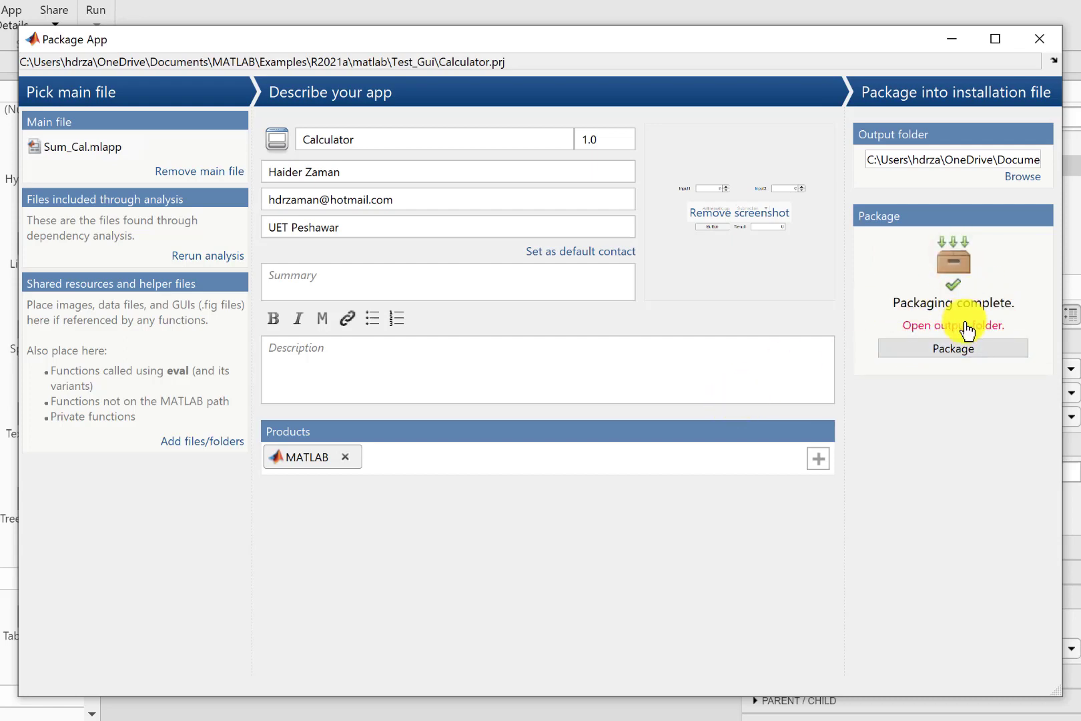
click(965, 327)
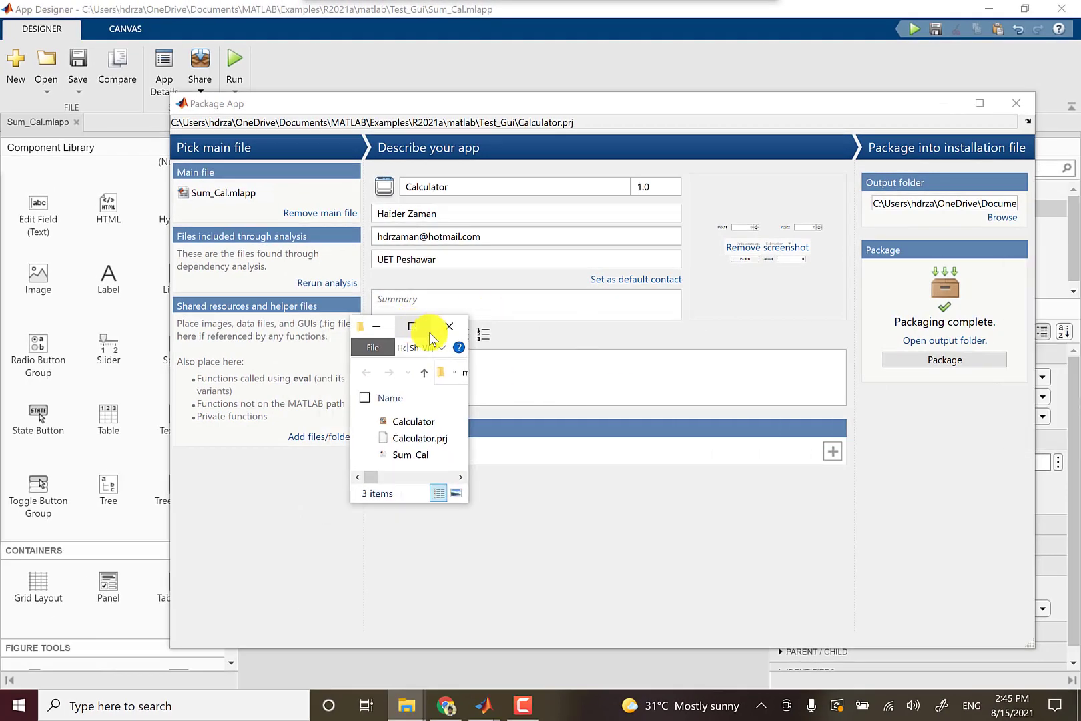
Maximize the Test_Gui folder window to inspect the installer, then minimize it.
click(429, 332)
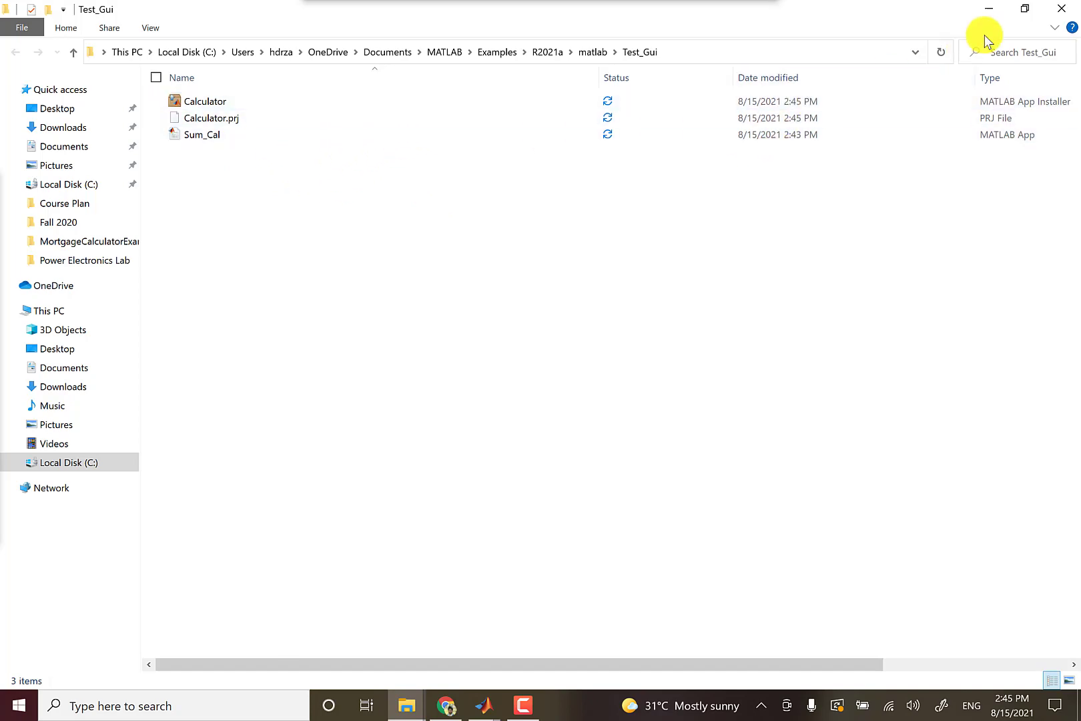
click(990, 12)
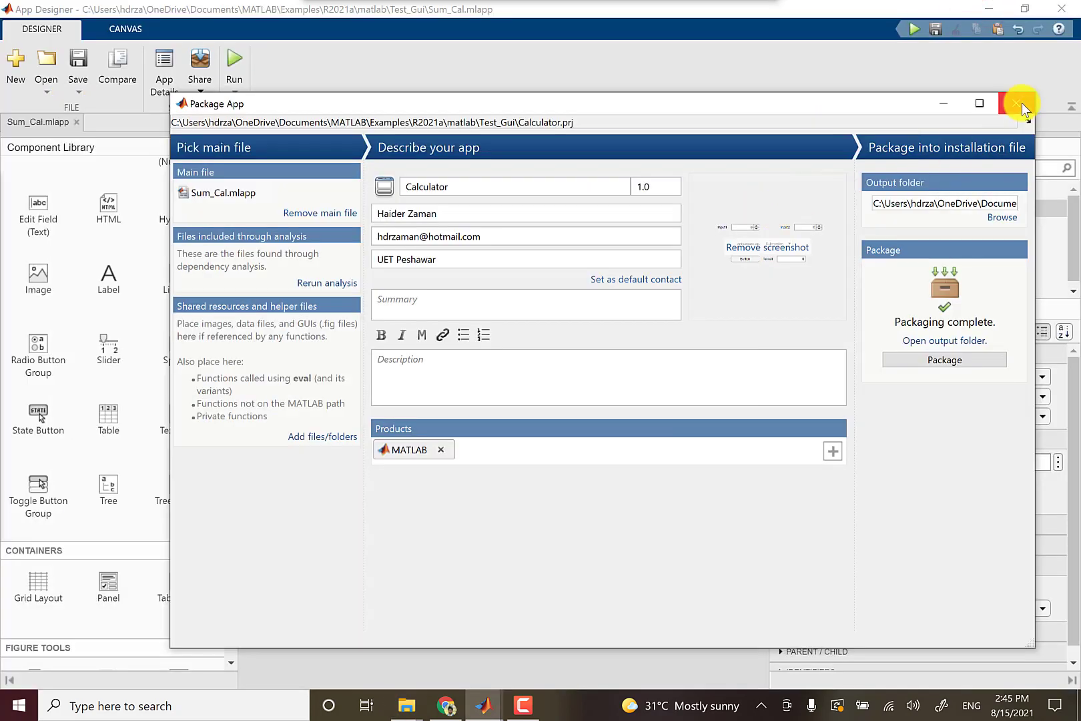
Close Package App, minimize App Designer and return to the main MATLAB R2021a window.
click(1019, 102)
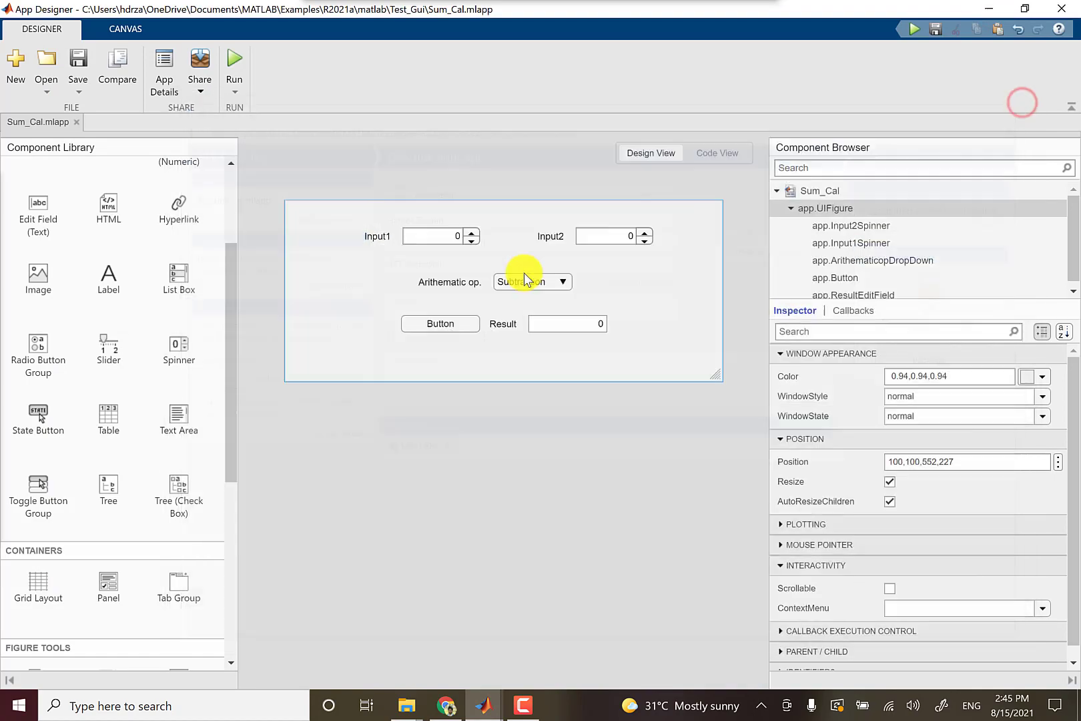
click(990, 10)
click(484, 705)
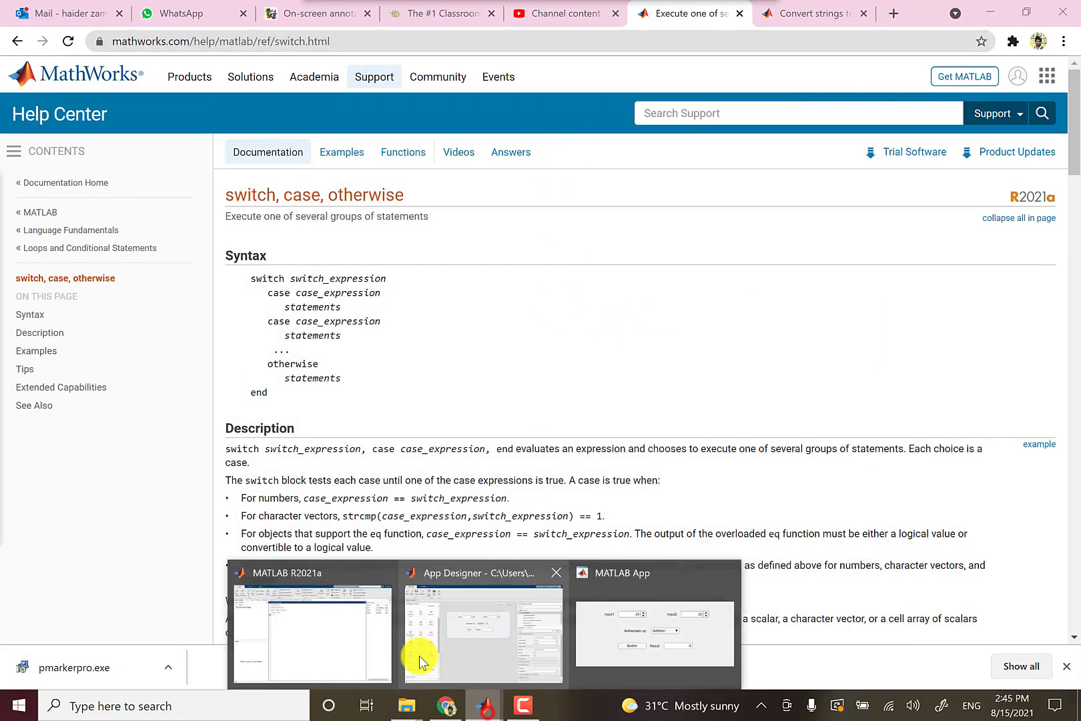
click(365, 640)
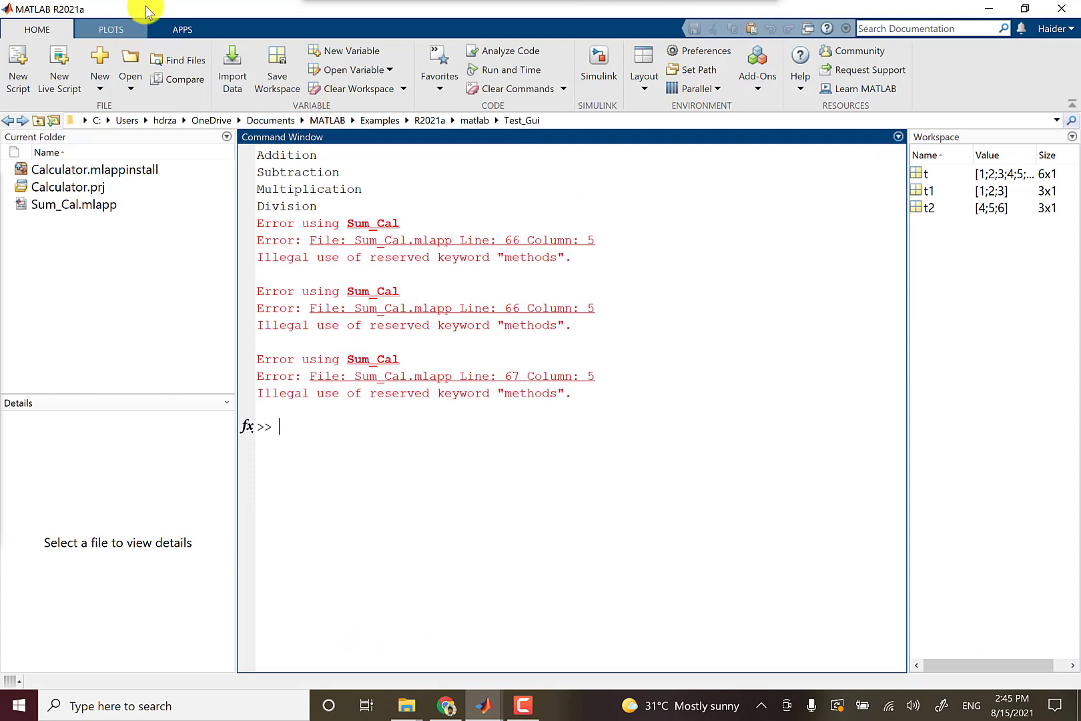
Clear the Command Window and switch to the APPS tab.
right_click(685, 282)
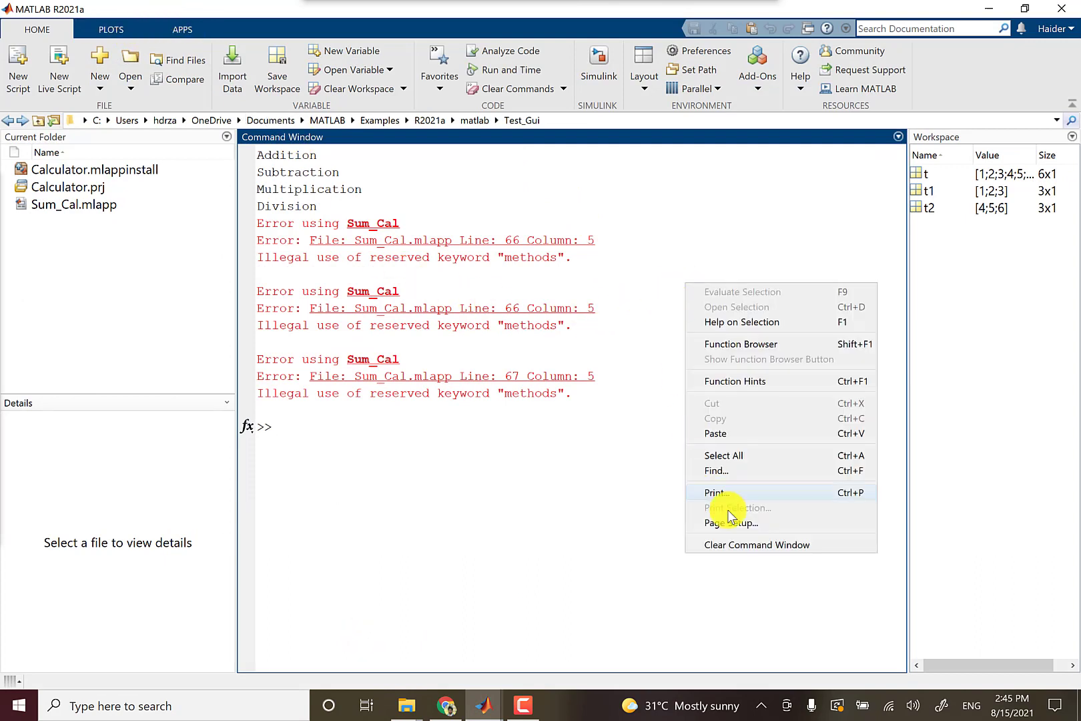
click(762, 547)
click(108, 33)
click(175, 24)
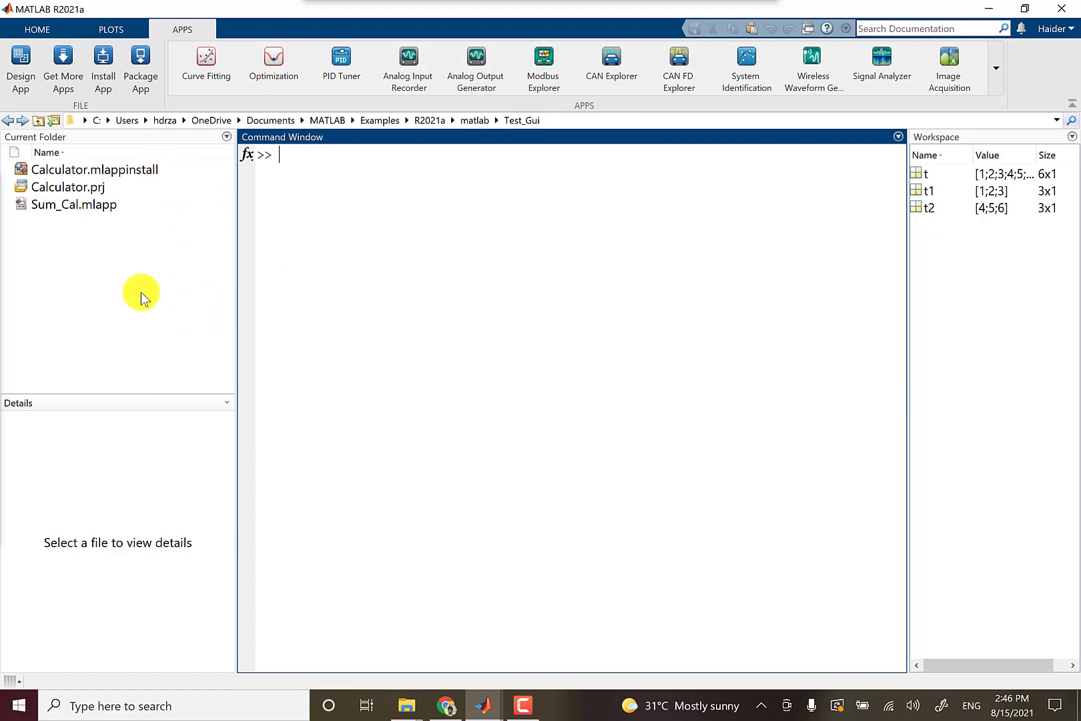
Install Calculator.mlappinstall into My Apps and expand the apps gallery.
double_click(76, 173)
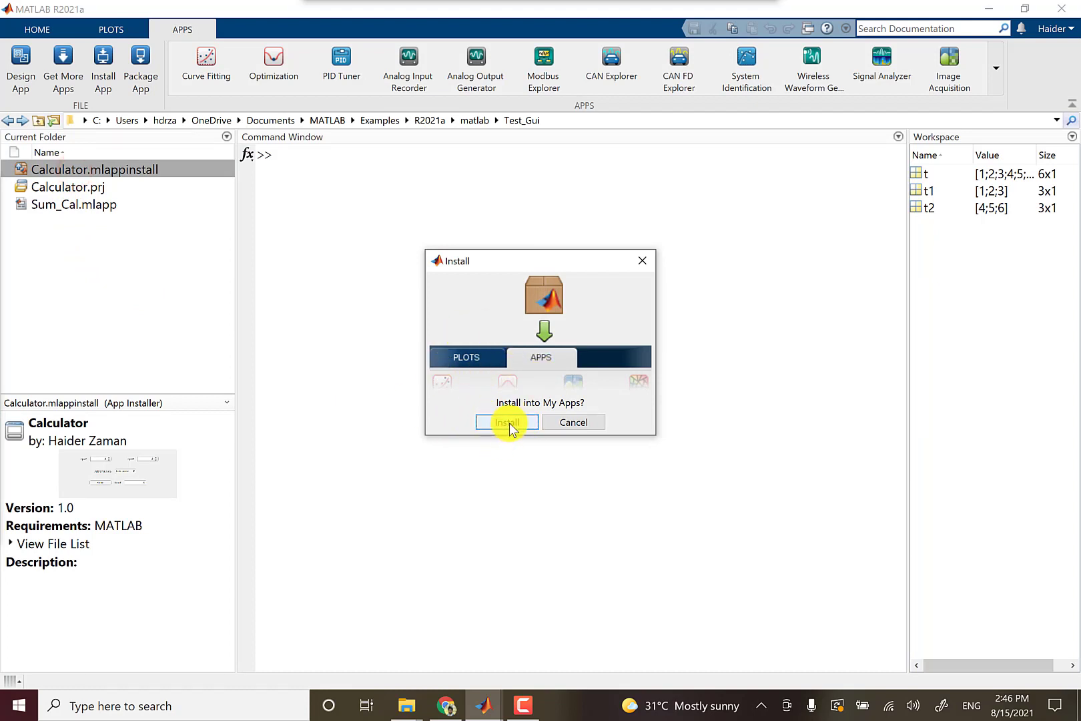
click(509, 422)
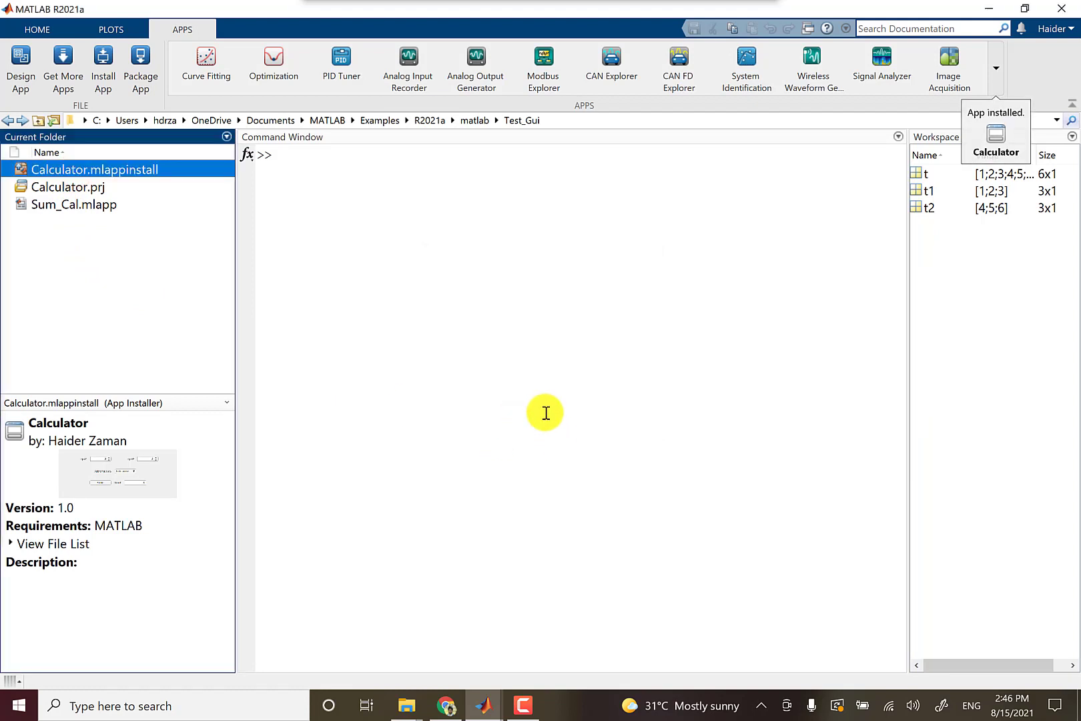
click(996, 69)
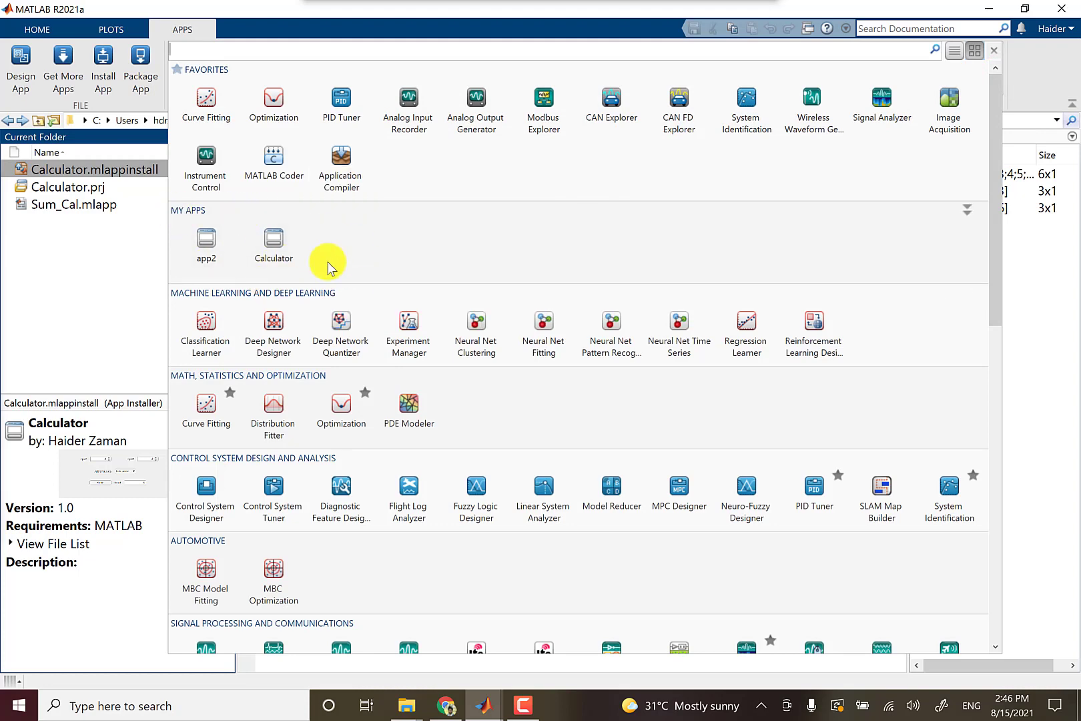
After the shadowing error, move the current folder up to matlab and relaunch Calculator.
click(274, 243)
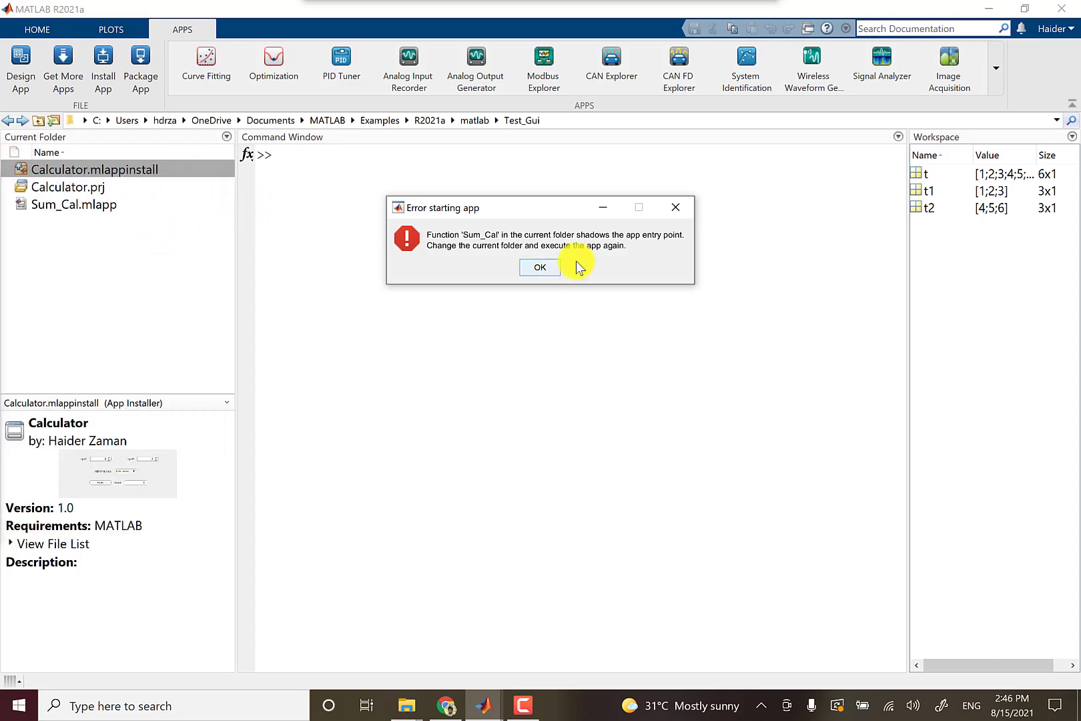
click(546, 267)
click(41, 119)
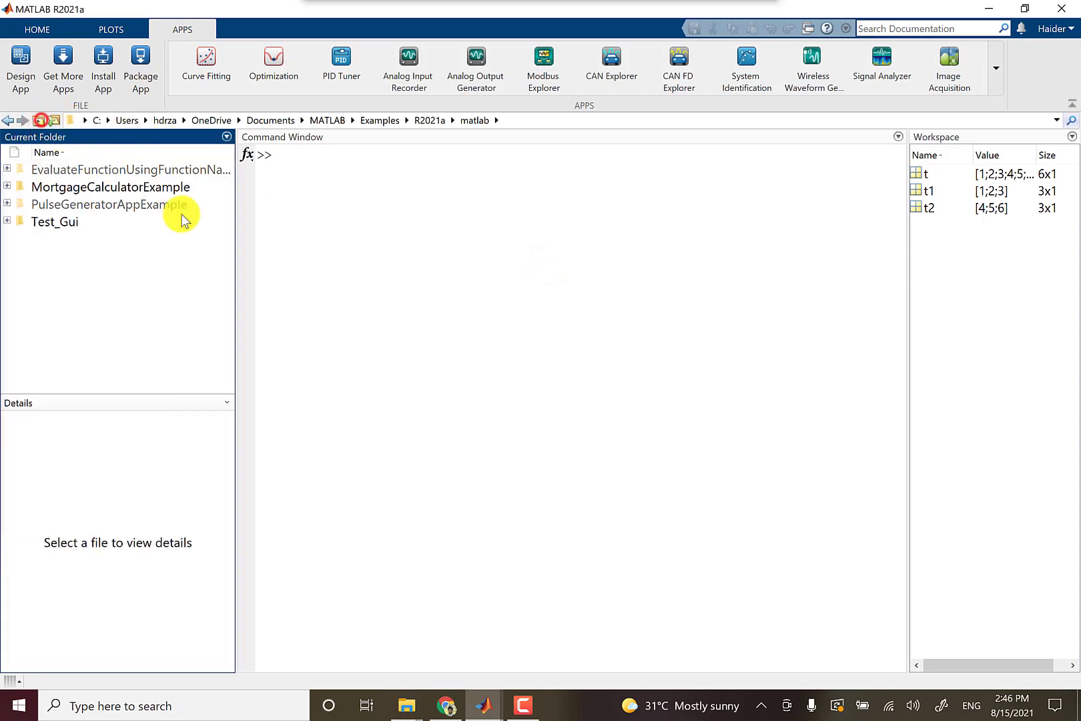
click(1002, 70)
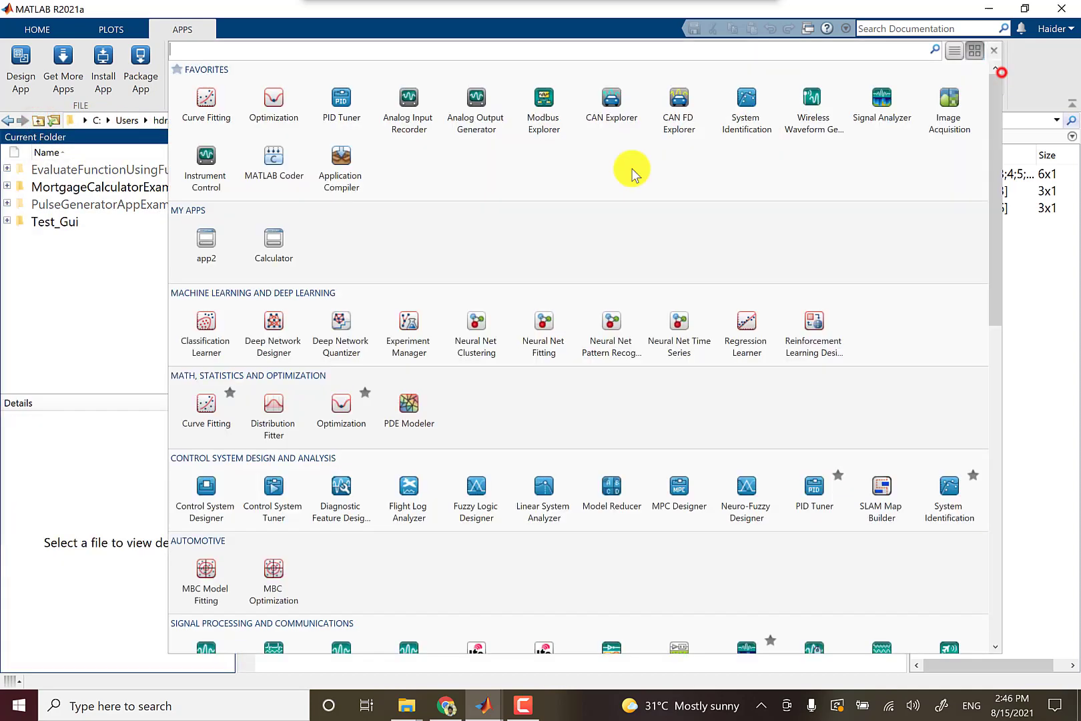
click(272, 251)
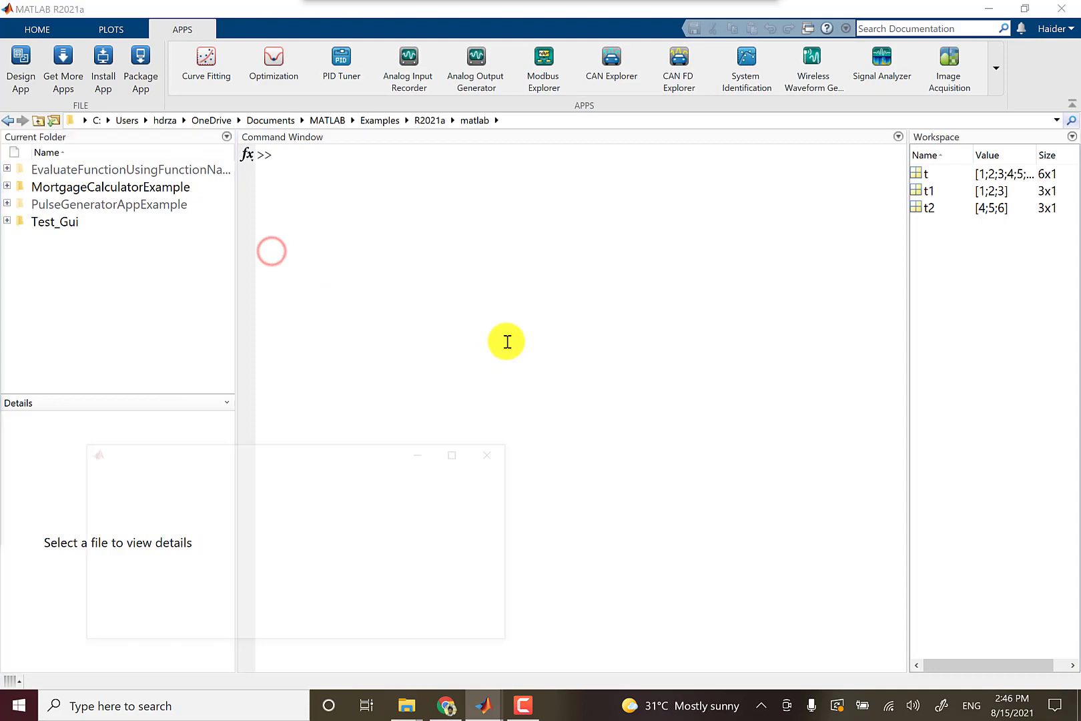
Center the Calculator window and set Input1 to 4 and Input2 to 5.
drag(349, 454, 606, 204)
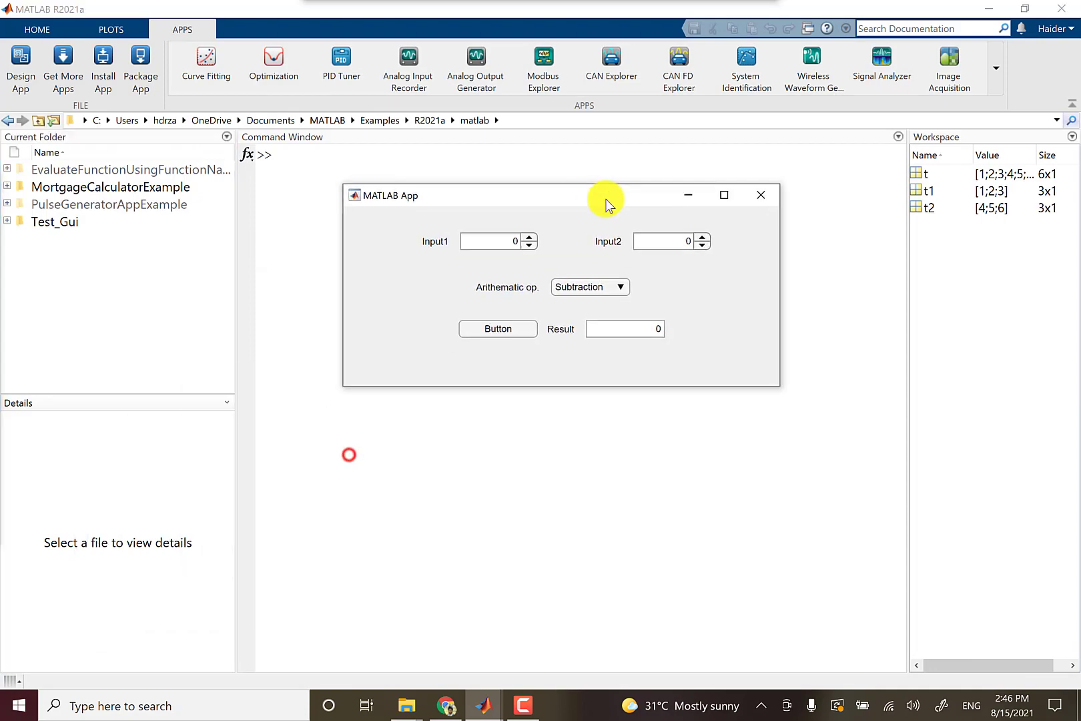
click(529, 237)
click(529, 236)
click(528, 237)
click(811, 274)
click(811, 273)
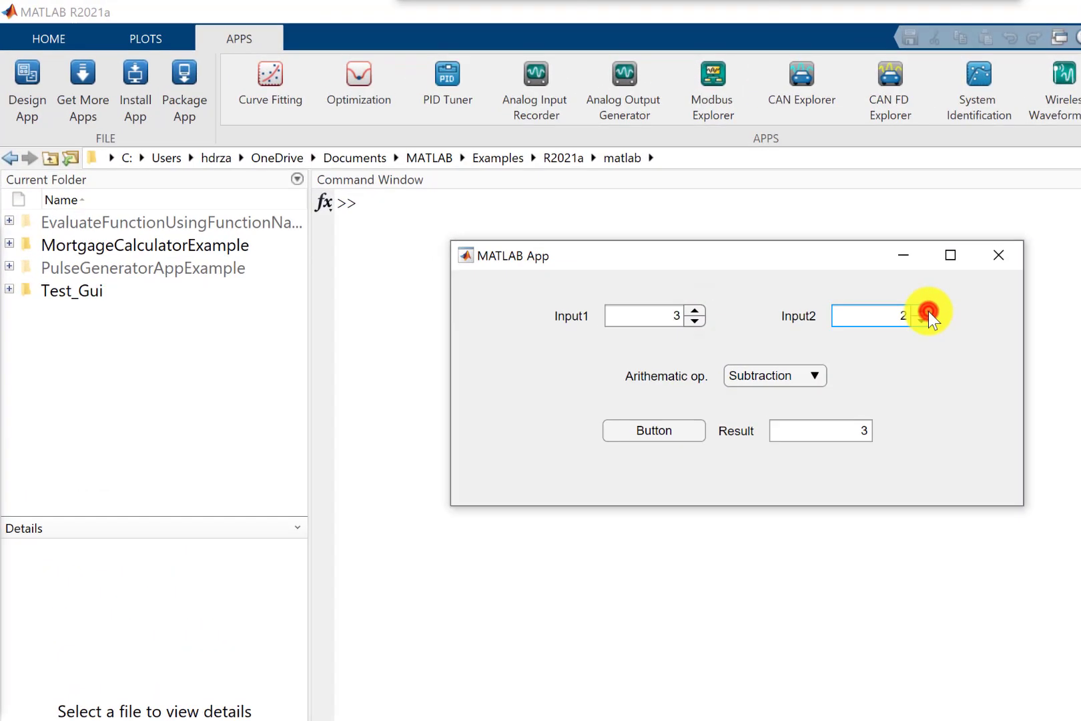
click(811, 274)
click(812, 273)
click(812, 273)
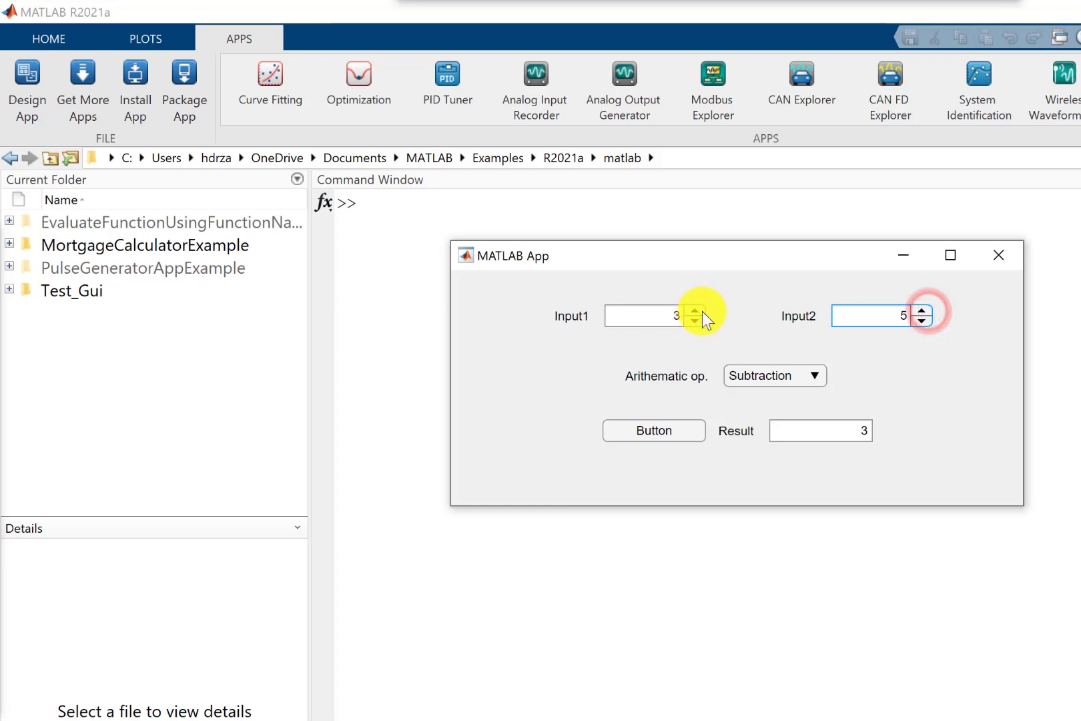
click(701, 311)
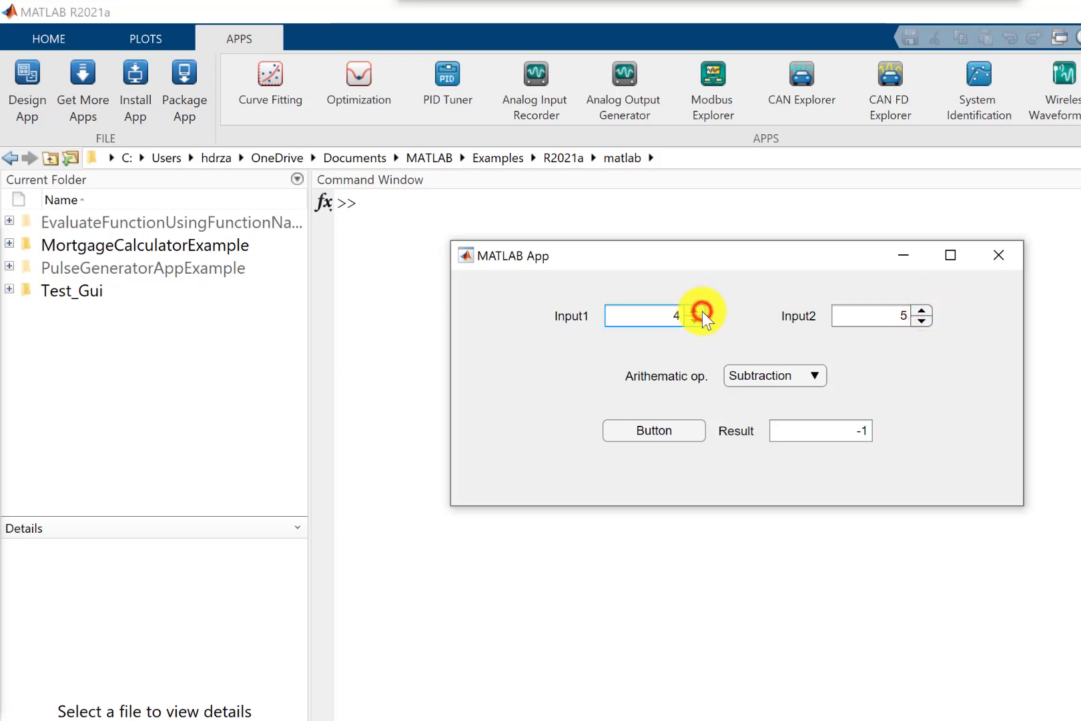
Choose Multiplication and calculate 4 times 5.
click(774, 377)
click(764, 445)
click(657, 433)
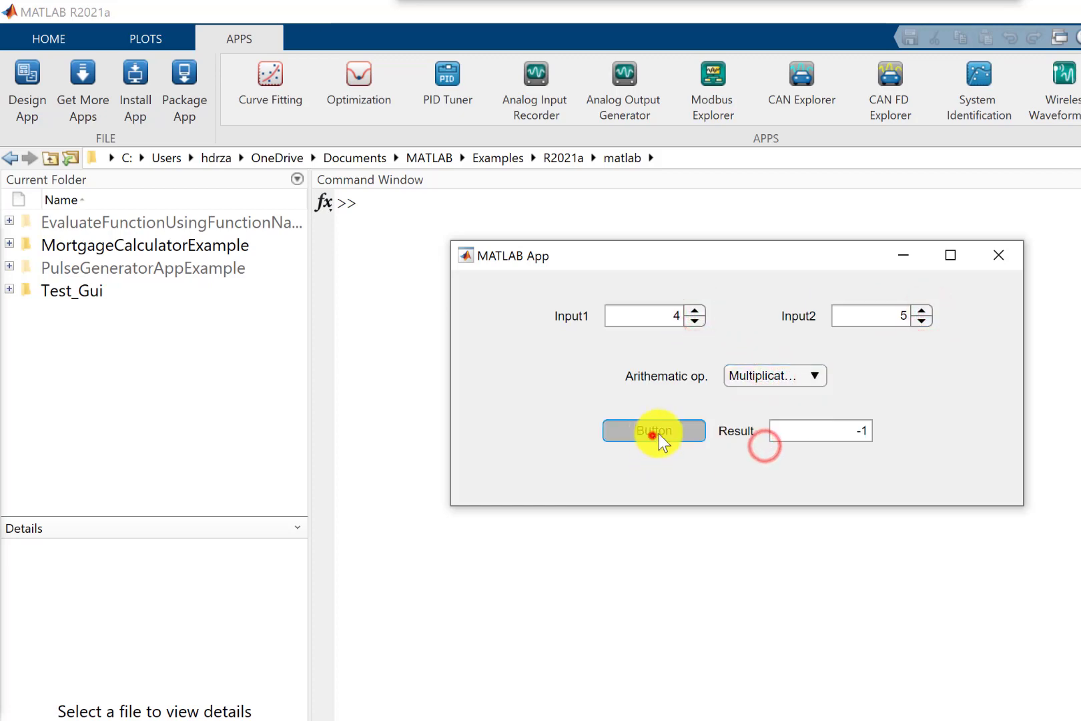